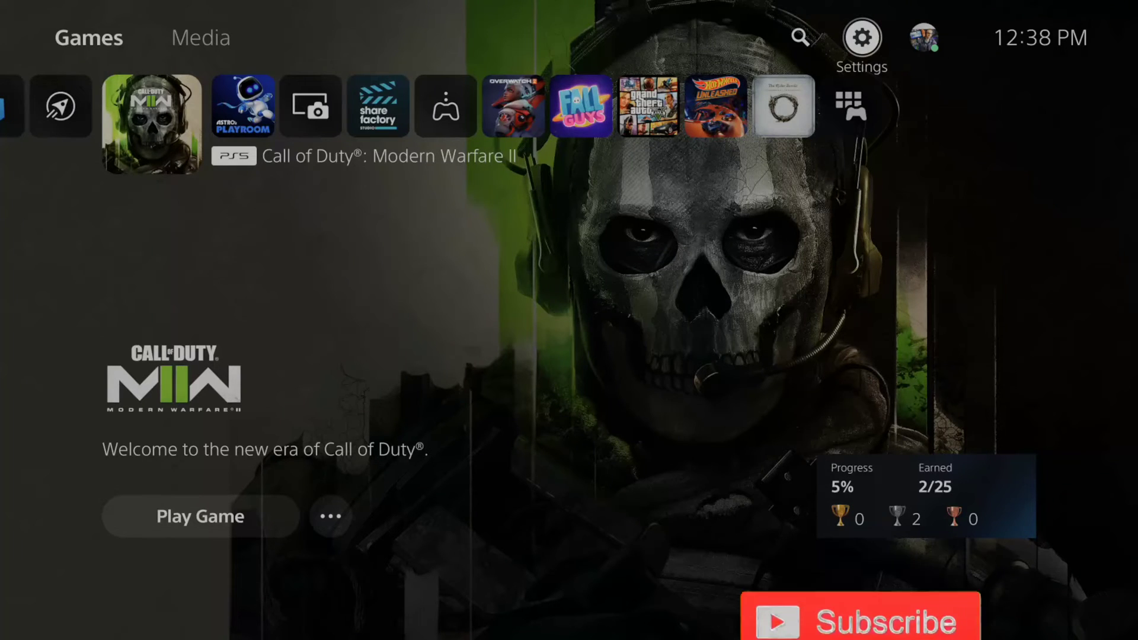
Open the console Settings and go into Users and Accounts.
key(Right)
key(Right)
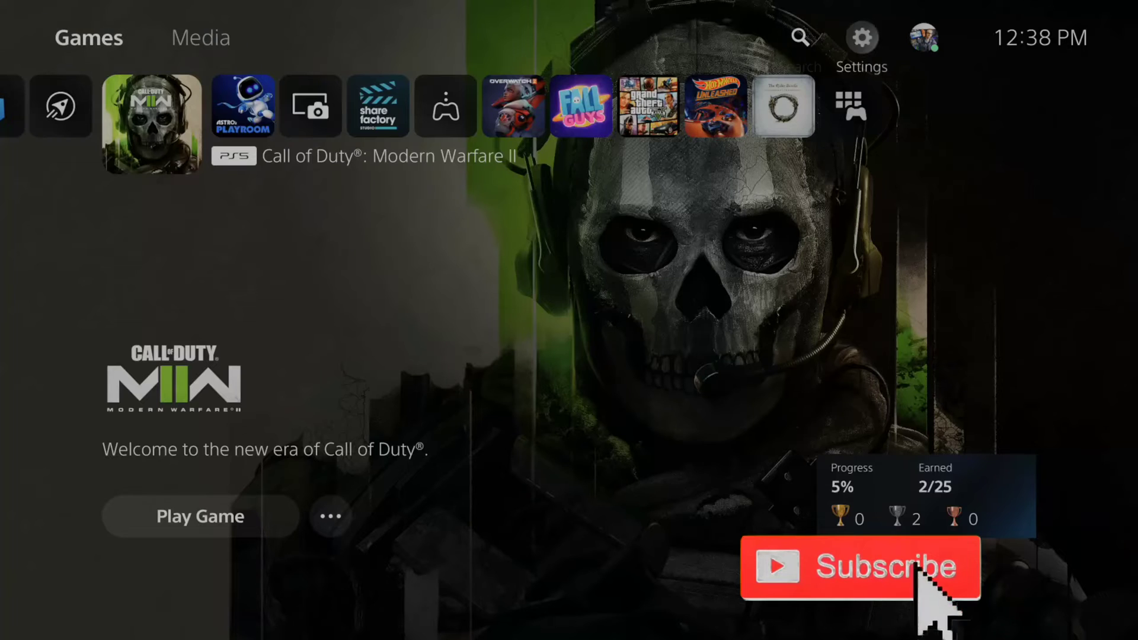
key(Return)
key(Down)
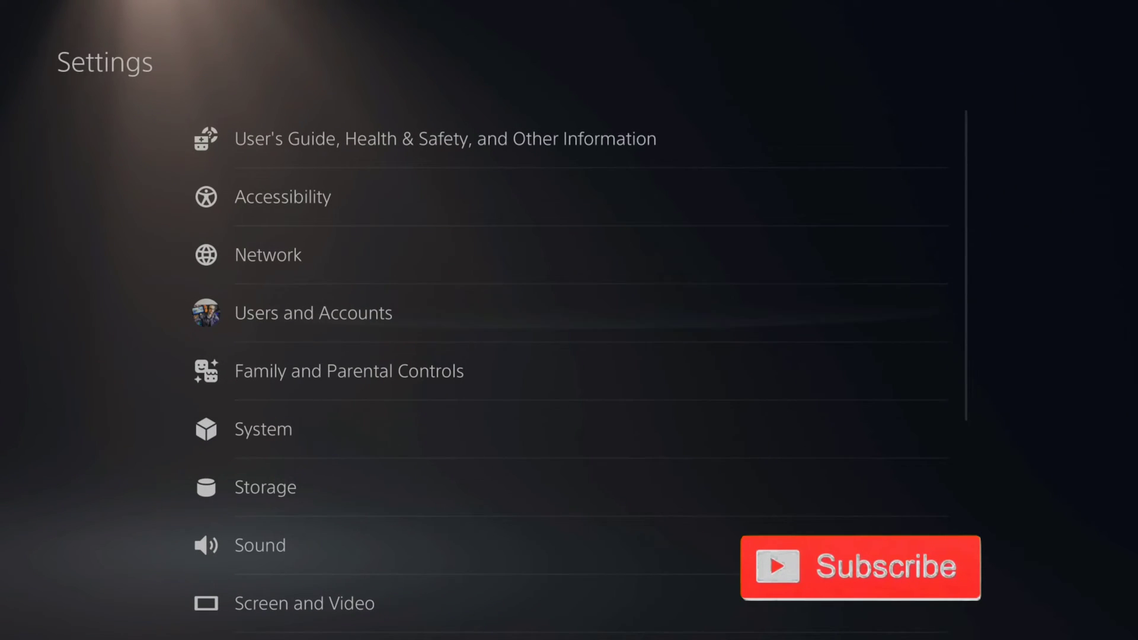
key(Return)
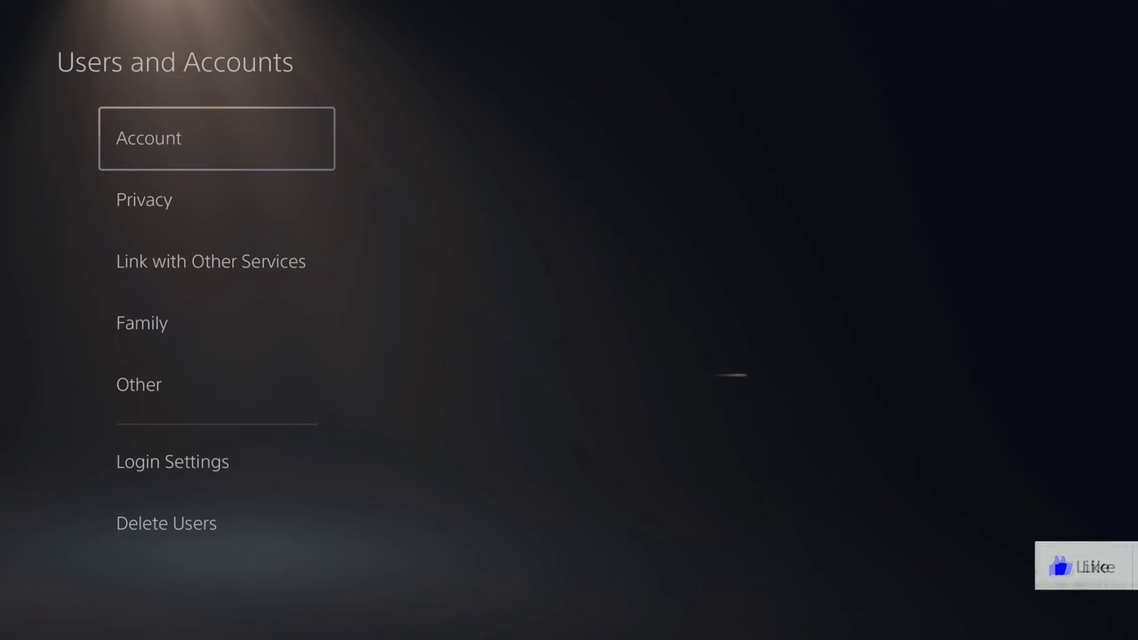
Open Account, then the Payment and Subscriptions settings.
key(Return)
key(Down)
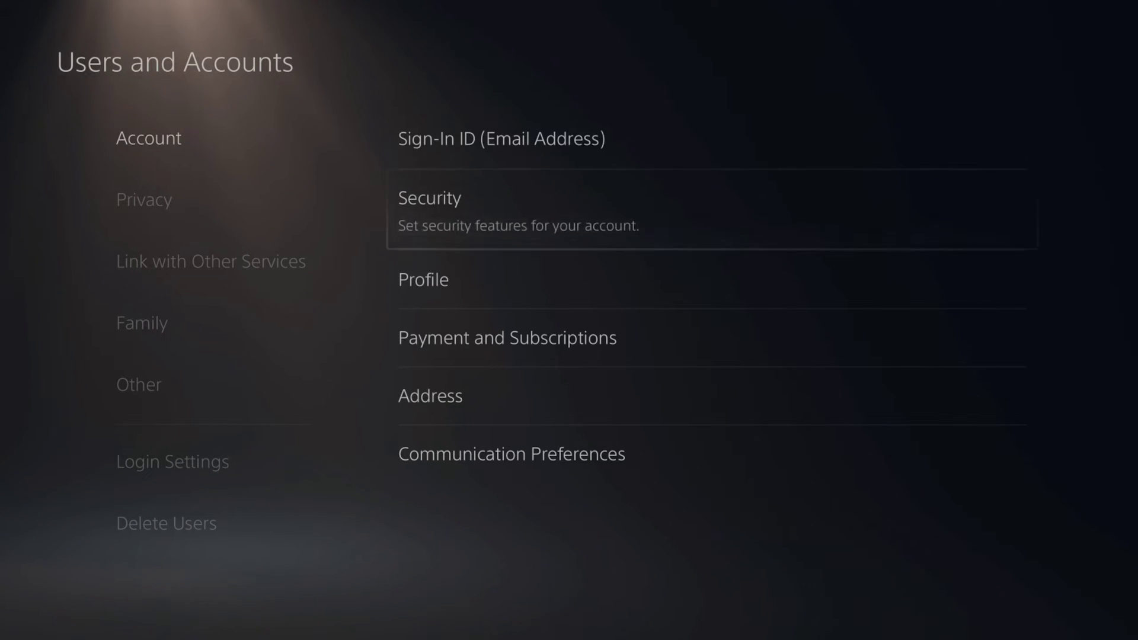
key(Down)
key(Down)
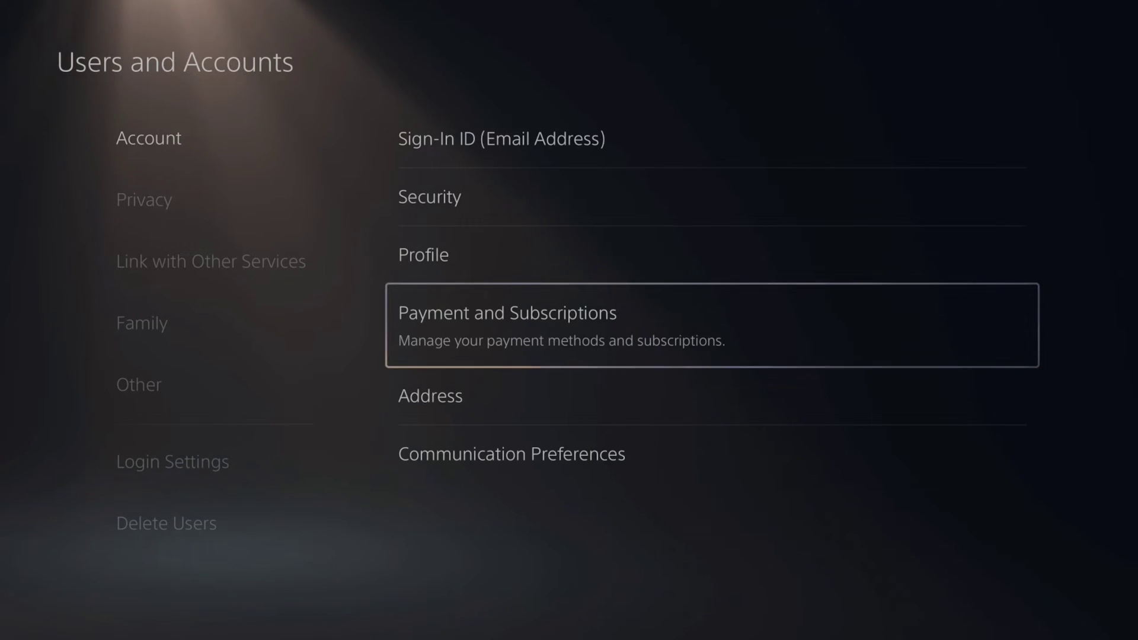
key(Return)
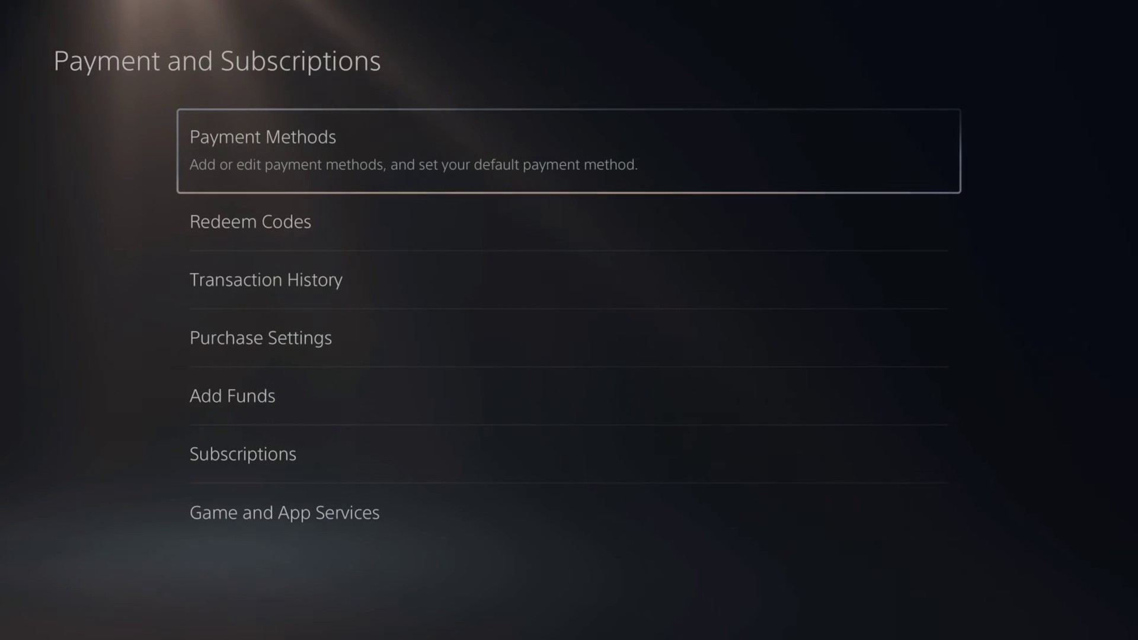
Open Payment Methods and bring up the default VISA card's options with Remove highlighted.
key(Return)
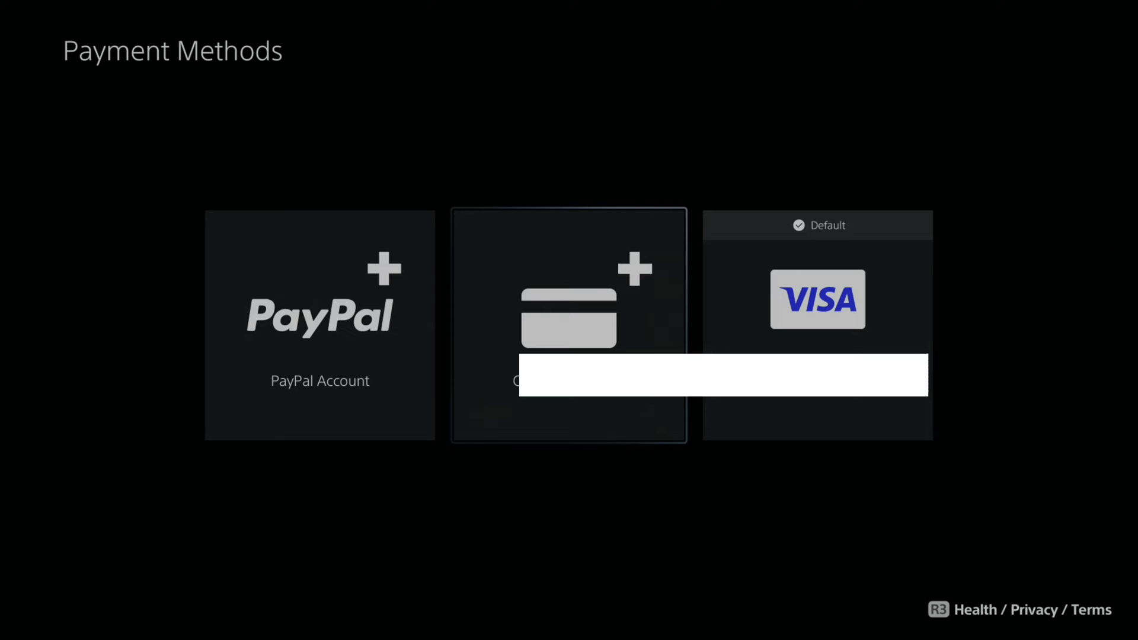
key(Right)
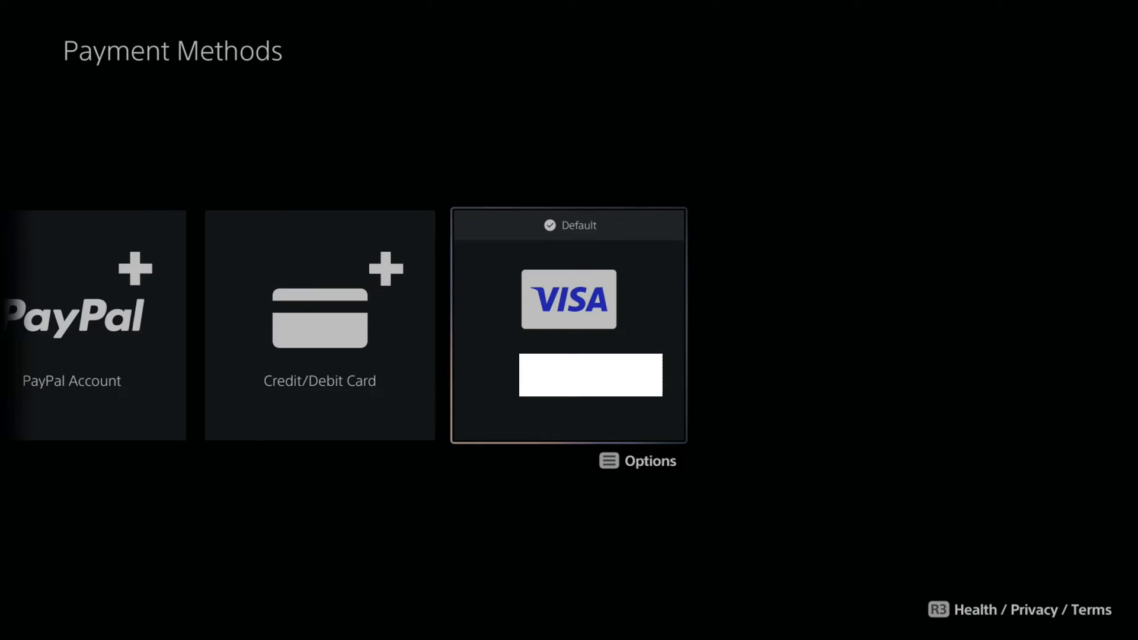
key(Menu)
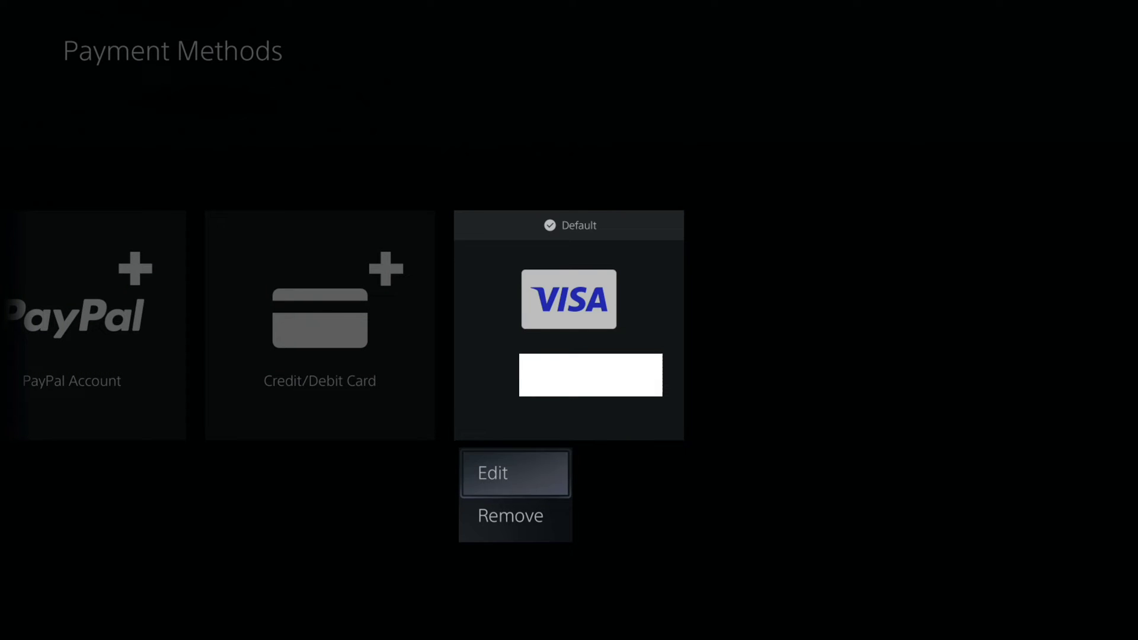
key(Down)
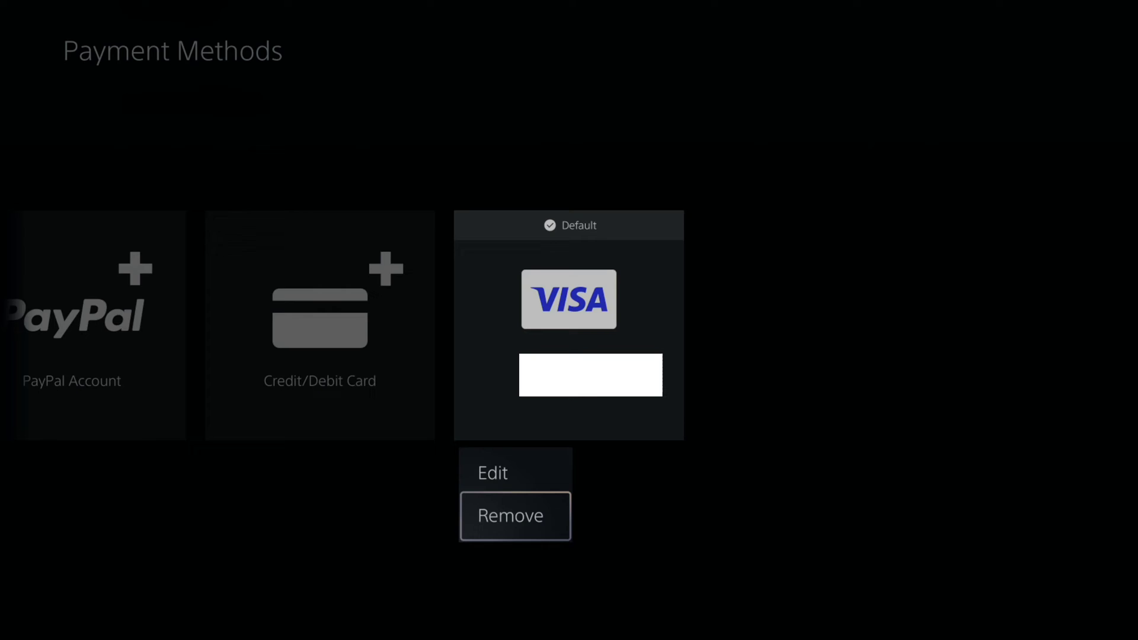
Choose Remove on the default VISA card and confirm with Yes.
key(Return)
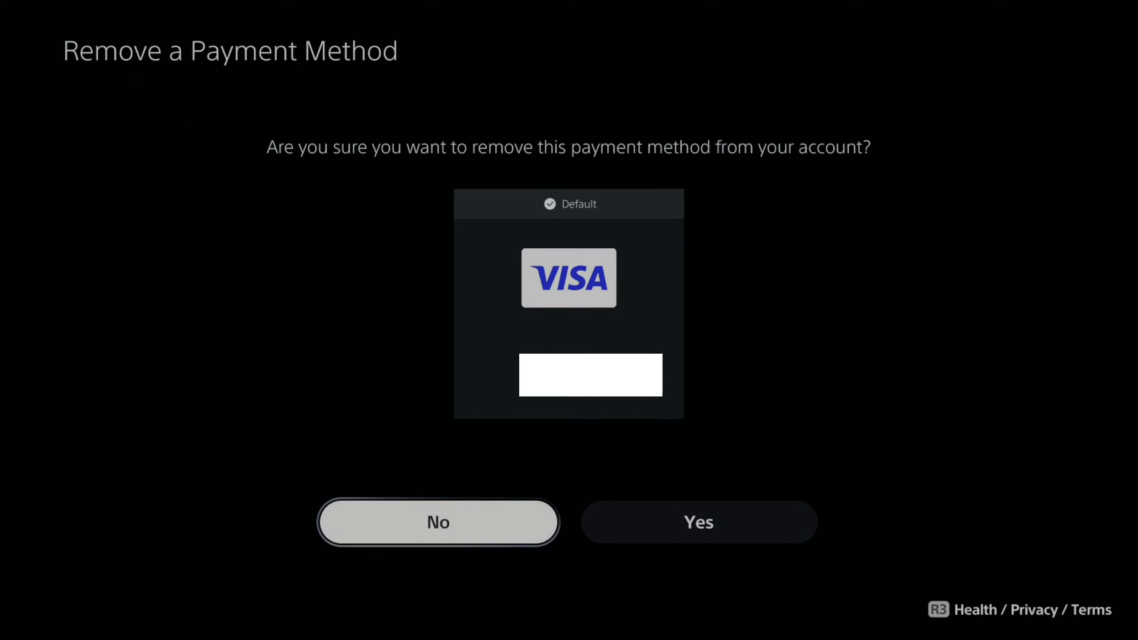
key(Right)
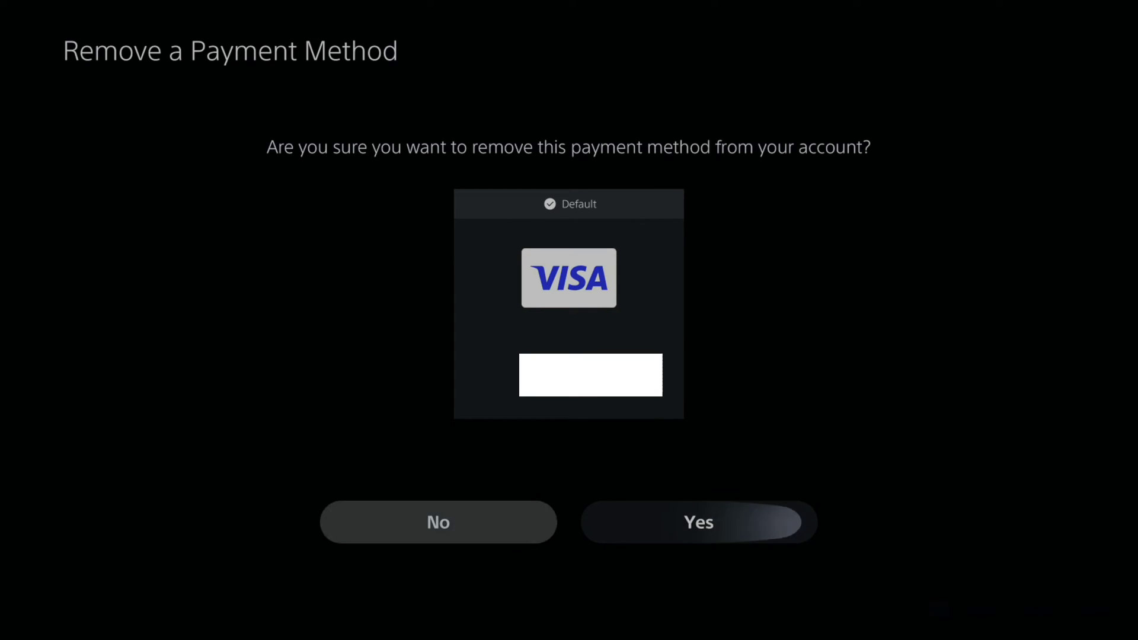
key(Return)
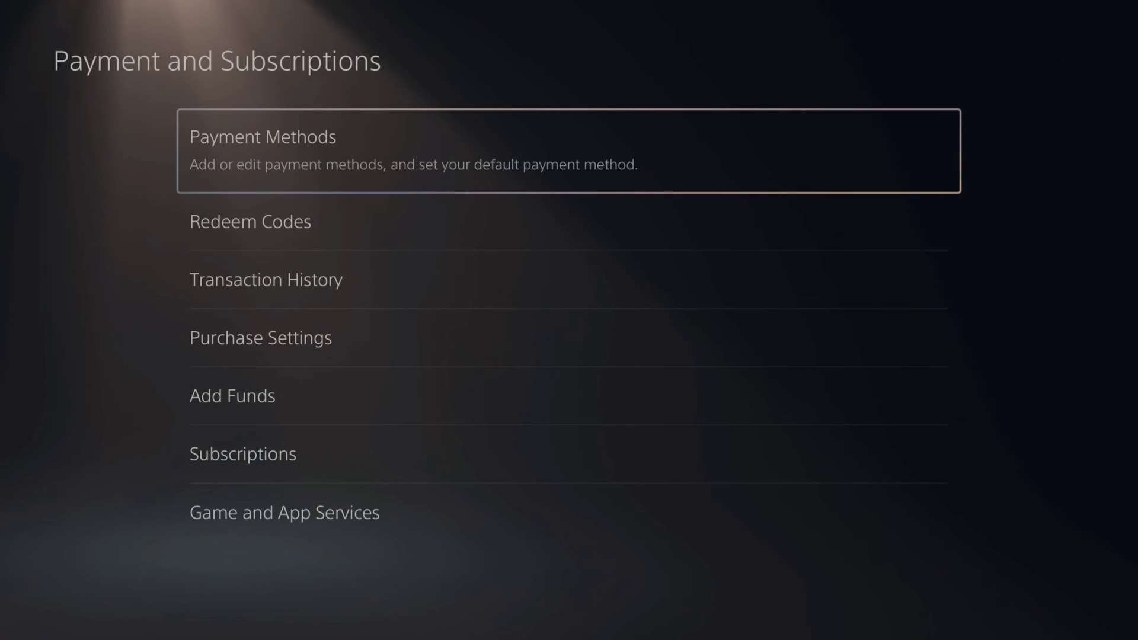
Move down the Payment and Subscriptions list to Purchase Settings.
key(Down)
key(Down)
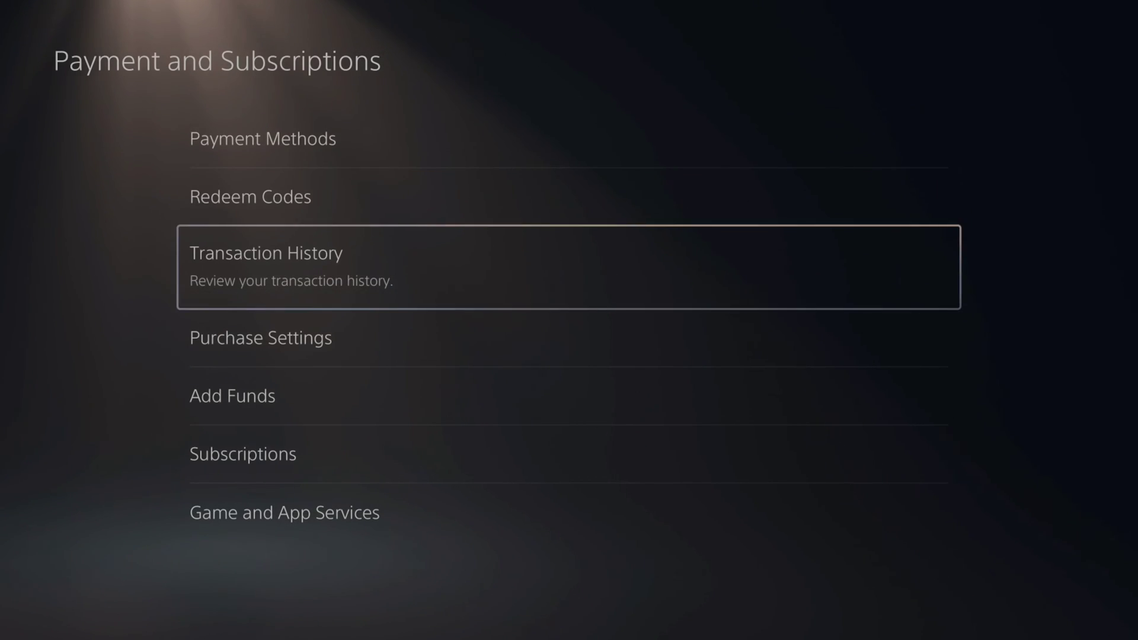
key(Down)
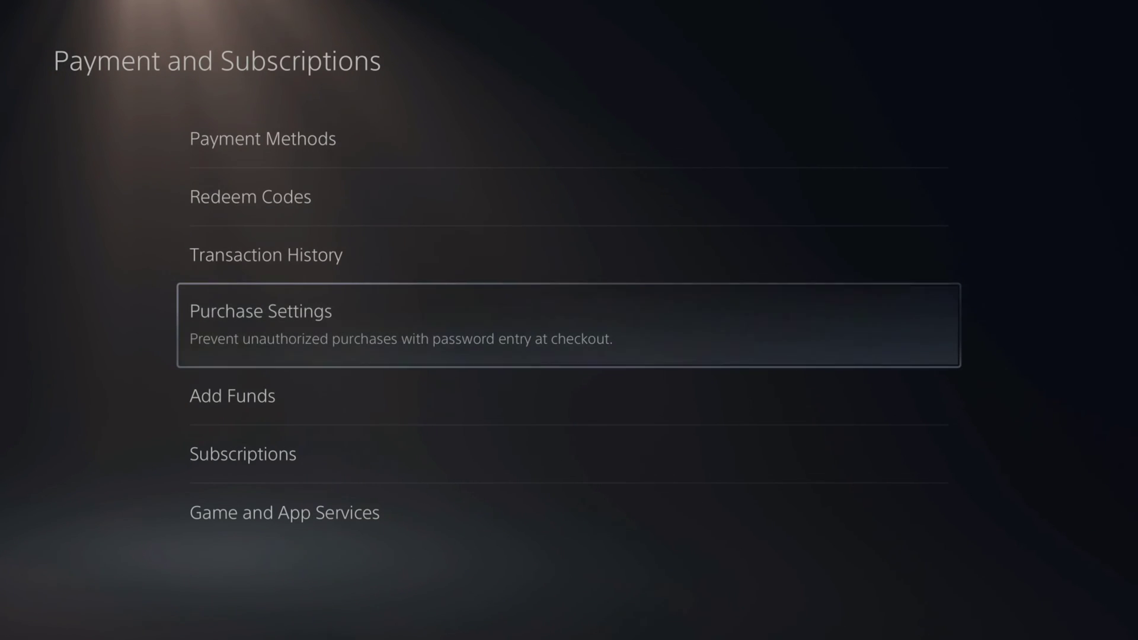